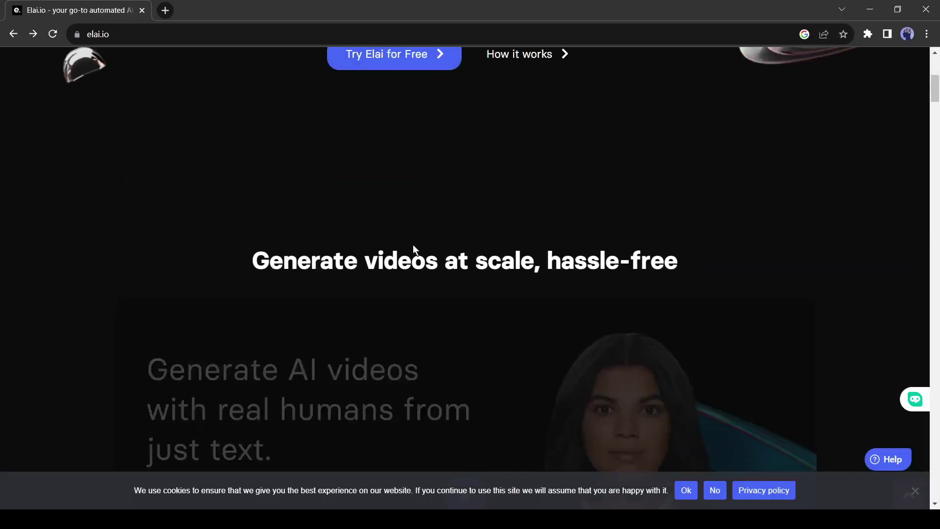
- Browse the Elai home page, then start signing up with 'Try Elai for Free'
{"action": "scroll", "coordinate": [413, 249], "scroll_direction": "down", "scroll_amount": 15}
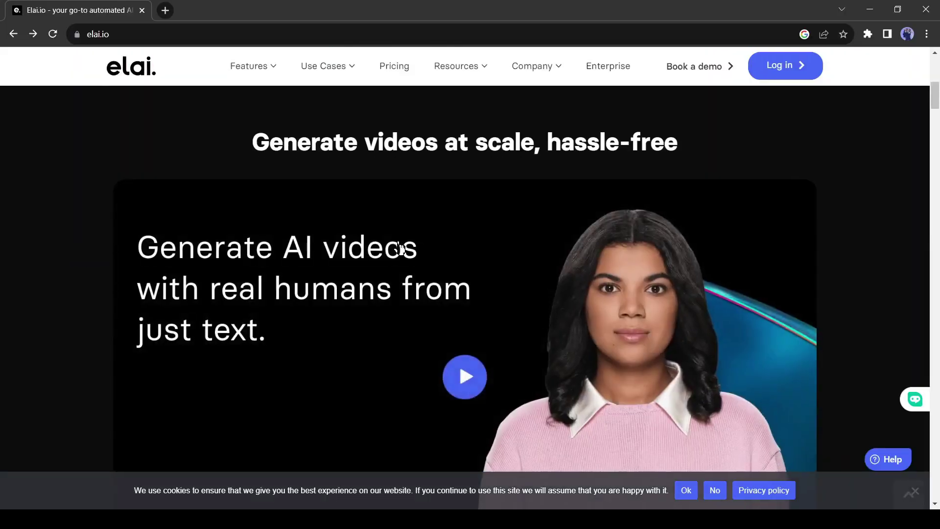
{"action": "scroll", "coordinate": [397, 245], "scroll_direction": "down", "scroll_amount": 15}
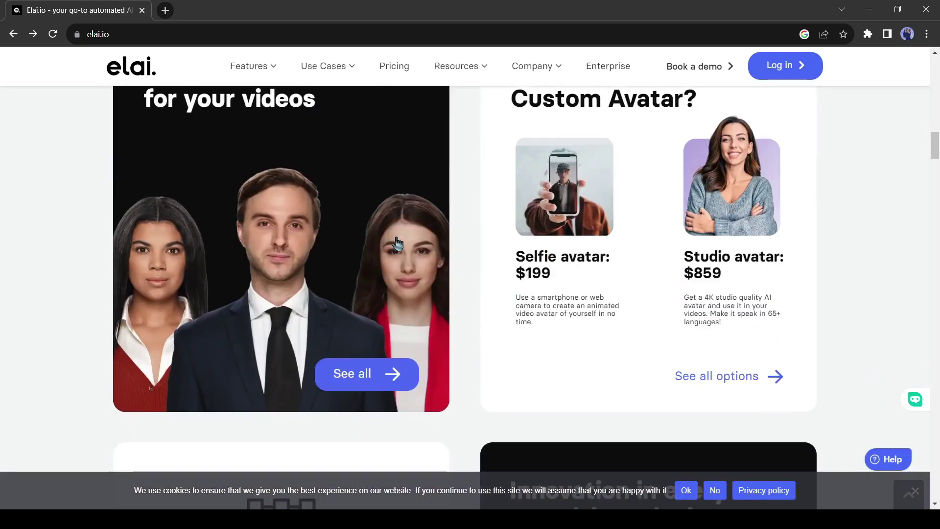
{"action": "scroll", "coordinate": [397, 241], "scroll_direction": "down", "scroll_amount": 15}
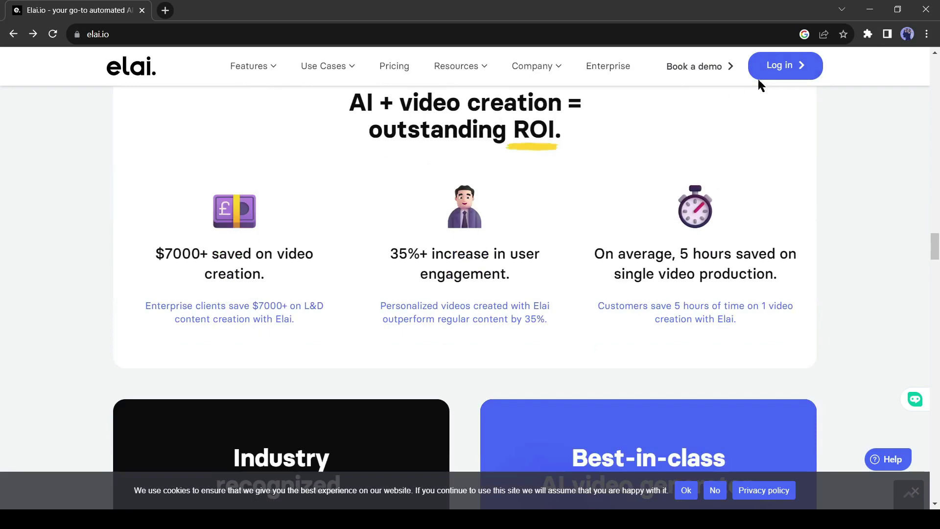
{"action": "scroll", "coordinate": [856, 239], "scroll_direction": "up", "scroll_amount": 12}
{"action": "scroll", "coordinate": [854, 229], "scroll_direction": "up", "scroll_amount": 12}
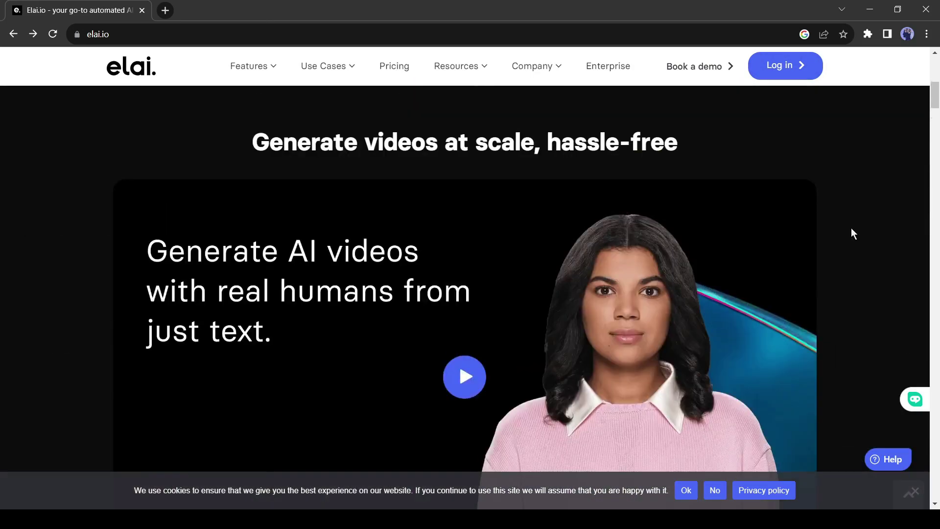
{"action": "left_click", "coordinate": [413, 365]}
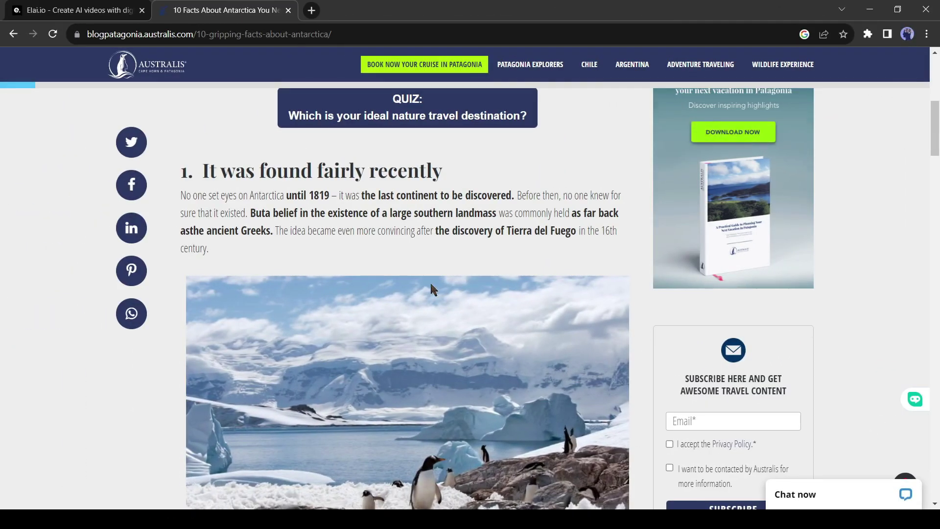
- Copy the Antarctica article's URL into Elai's From URL field and proceed to templates
{"action": "scroll", "coordinate": [426, 289], "scroll_direction": "up", "scroll_amount": 8}
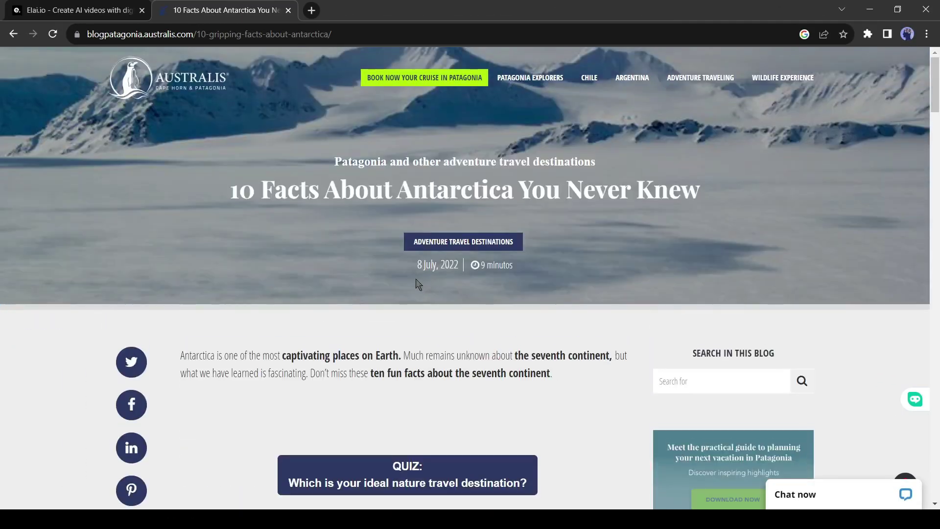
{"action": "left_click_drag", "start_coordinate": [295, 197], "coordinate": [705, 196]}
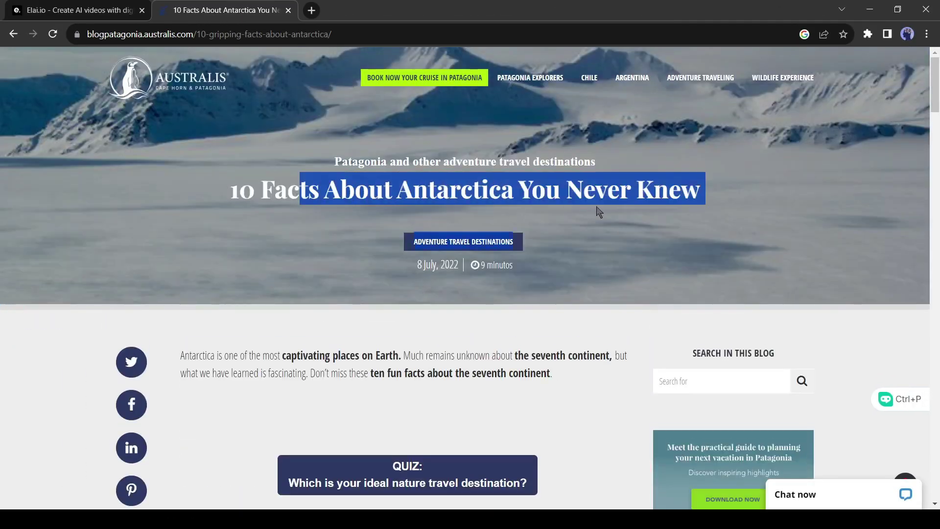
{"action": "left_click", "coordinate": [704, 196]}
{"action": "left_click", "coordinate": [257, 34]}
{"action": "key", "text": "ctrl+c"}
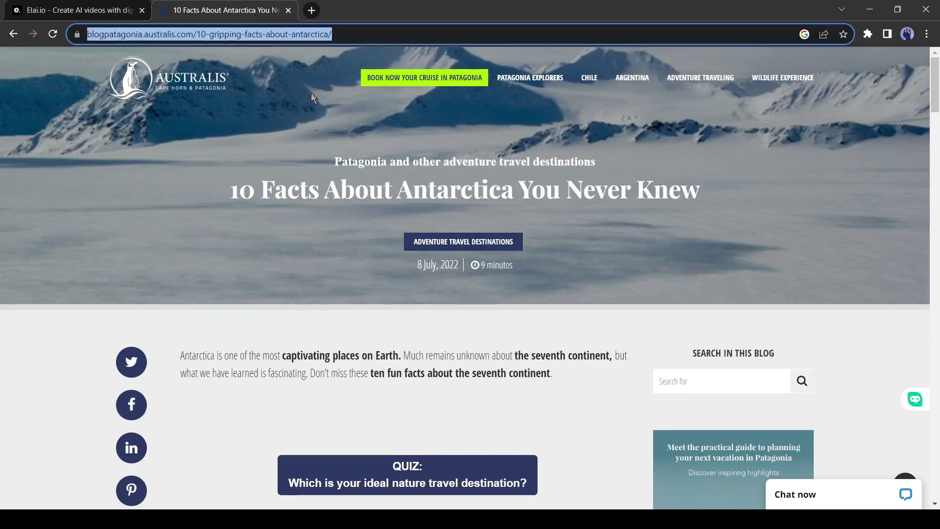
{"action": "left_click", "coordinate": [78, 10]}
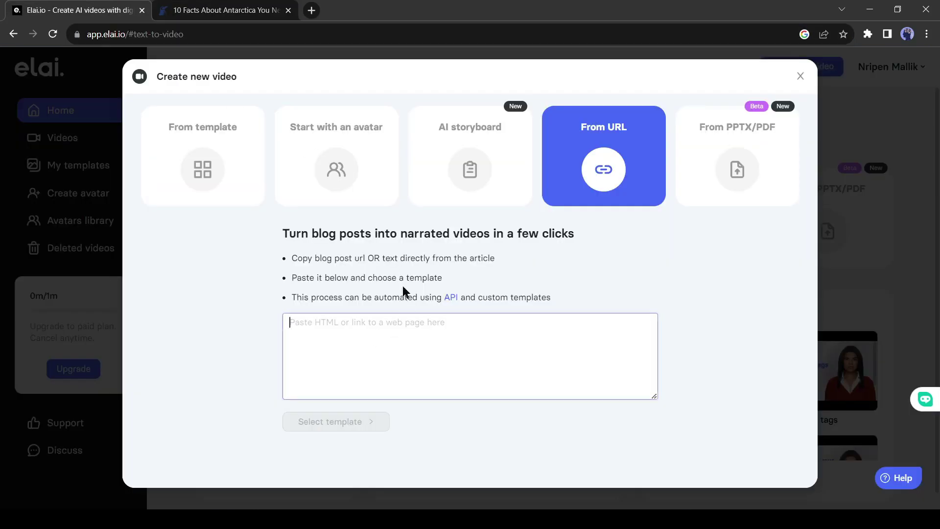
{"action": "key", "text": "ctrl+v"}
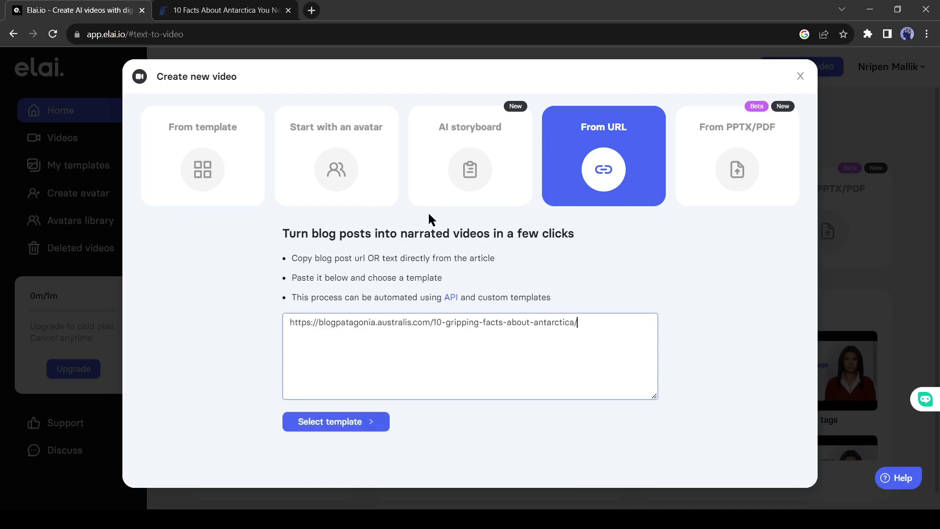
{"action": "left_click", "coordinate": [329, 423]}
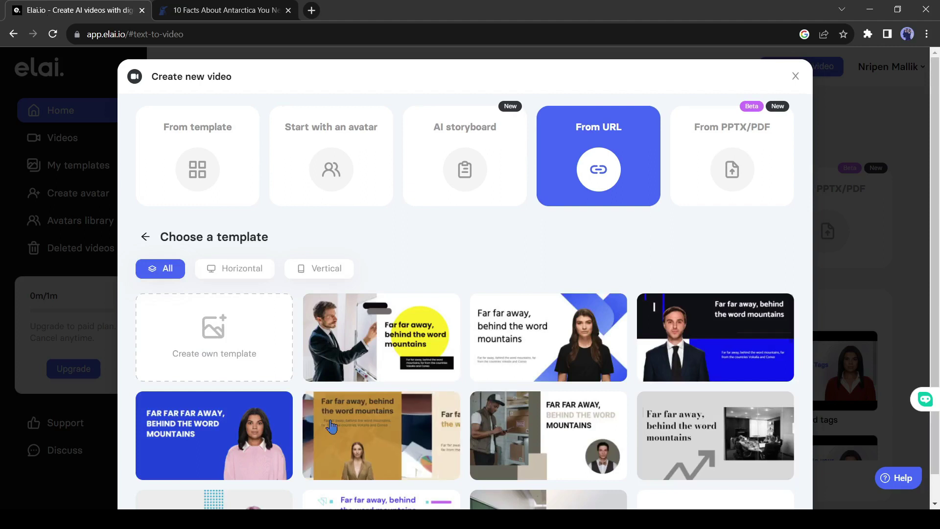
- Pick a Horizontal template and generate the '10 Facts About Antarctica You Never Knew' storyboard
{"action": "left_click", "coordinate": [235, 268]}
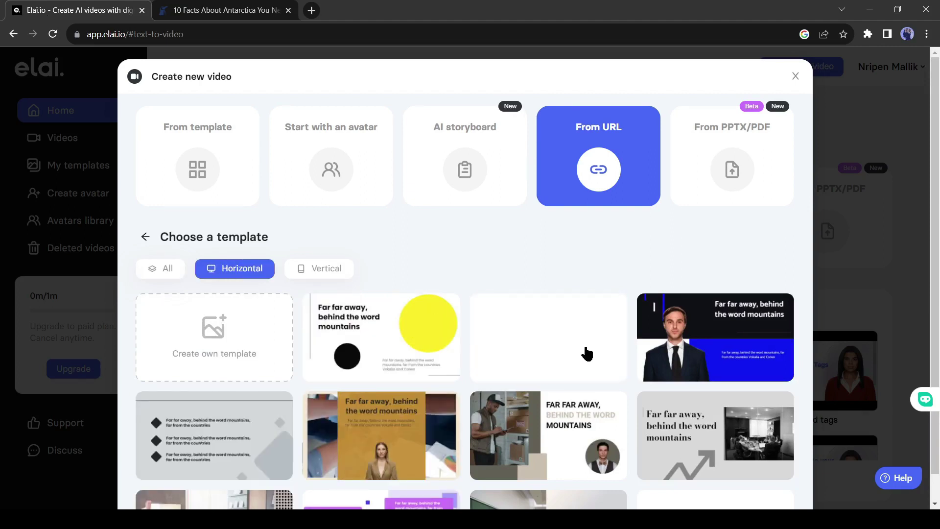
{"action": "left_click", "coordinate": [587, 353]}
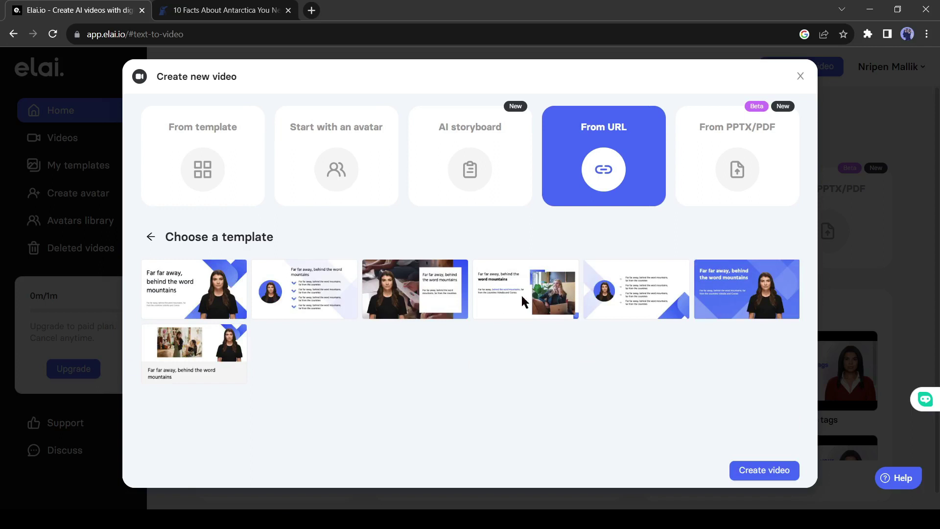
{"action": "left_click", "coordinate": [765, 473]}
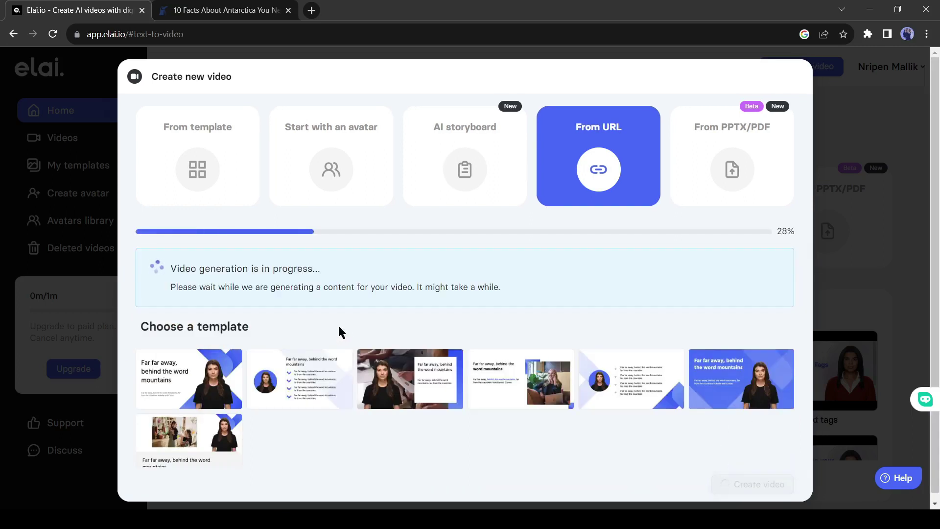
{"action": "scroll", "coordinate": [342, 333], "scroll_direction": "down", "scroll_amount": 1}
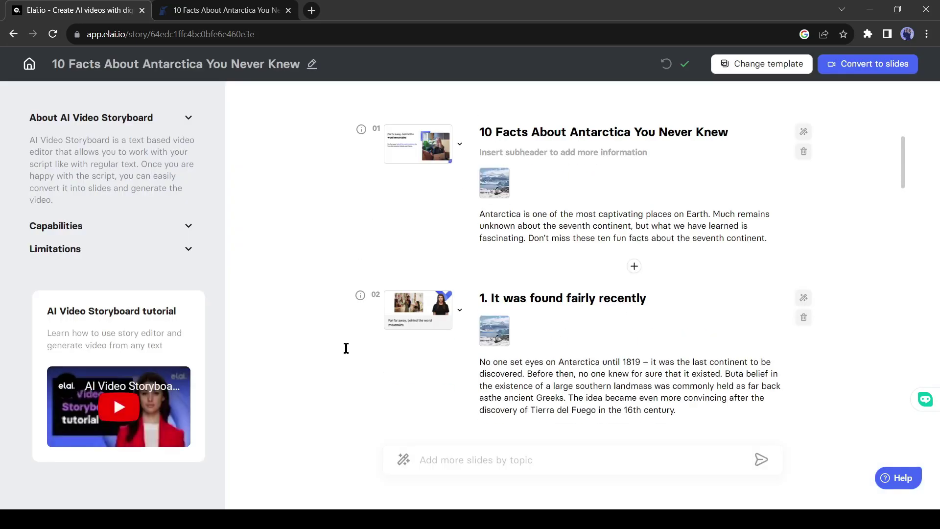
- Give slide 01 an icy-mountain stock image found by searching 'Antarctica'
{"action": "scroll", "coordinate": [449, 284], "scroll_direction": "up", "scroll_amount": 2}
{"action": "scroll", "coordinate": [601, 322], "scroll_direction": "down", "scroll_amount": 10}
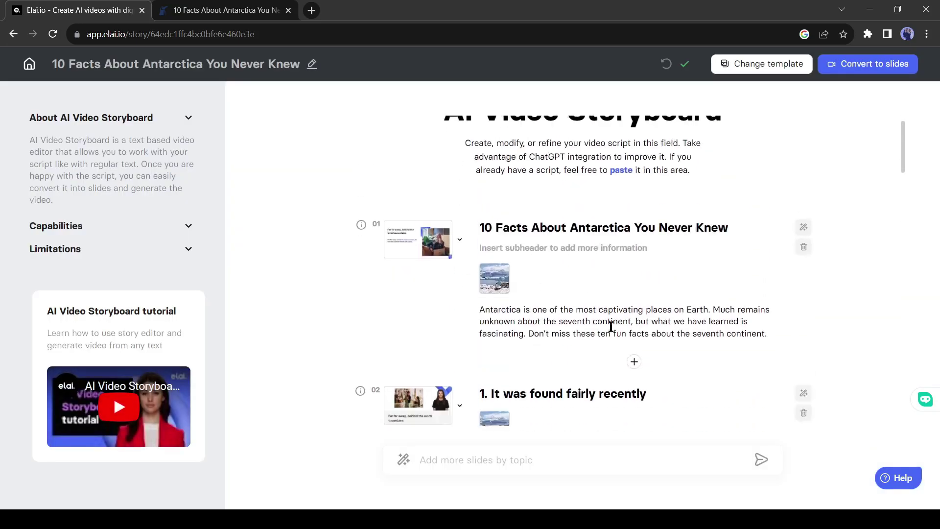
{"action": "scroll", "coordinate": [601, 321], "scroll_direction": "down", "scroll_amount": 8}
{"action": "scroll", "coordinate": [581, 310], "scroll_direction": "up", "scroll_amount": 20}
{"action": "left_click", "coordinate": [494, 302]}
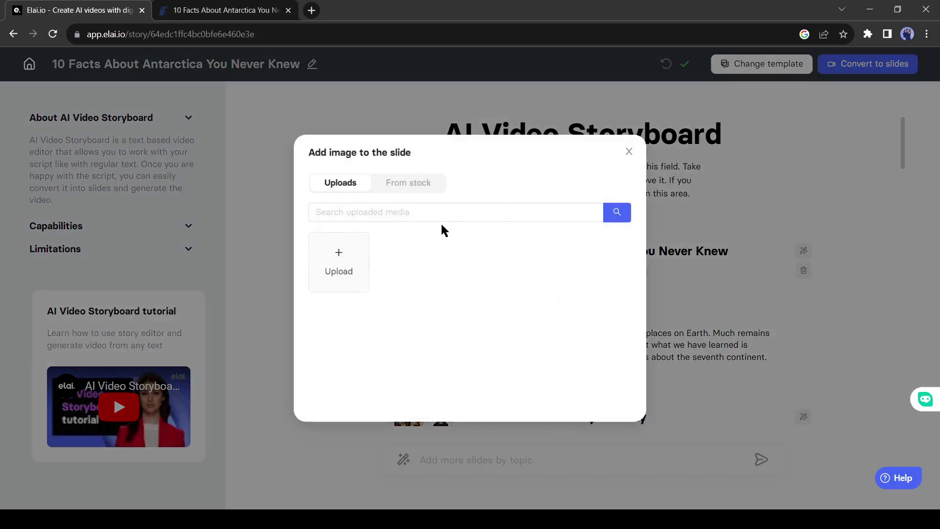
{"action": "left_click", "coordinate": [409, 183]}
{"action": "type", "text": "Antarctica"}
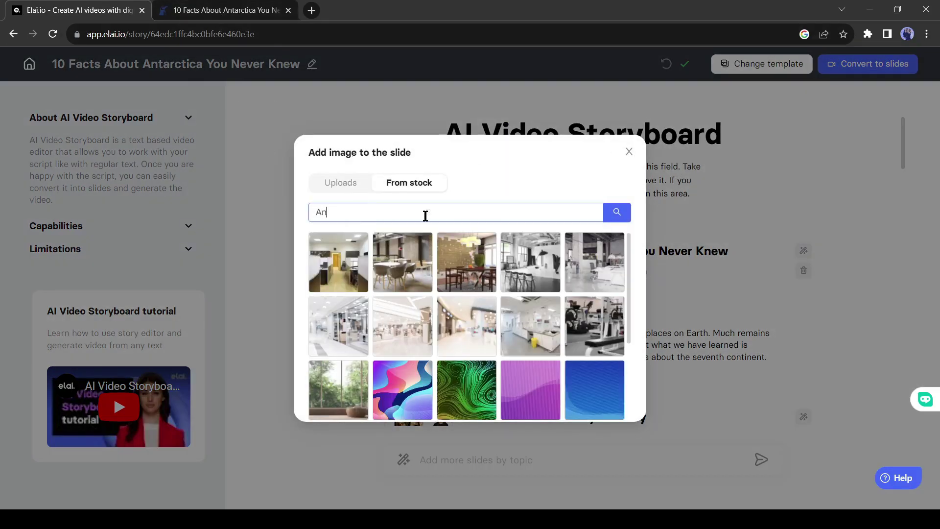
{"action": "left_click", "coordinate": [403, 262]}
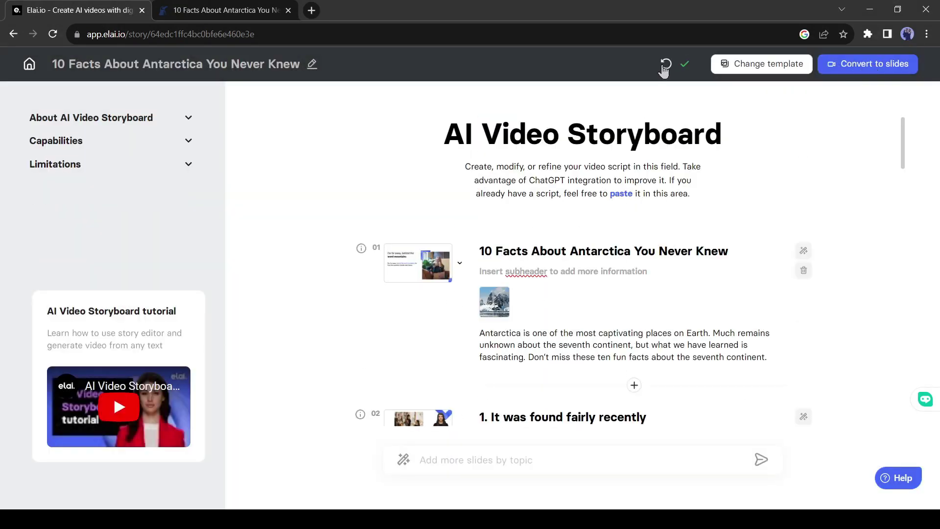
- Convert the storyboard to slides, choosing Fix with GPT for missing content
{"action": "left_click", "coordinate": [888, 67]}
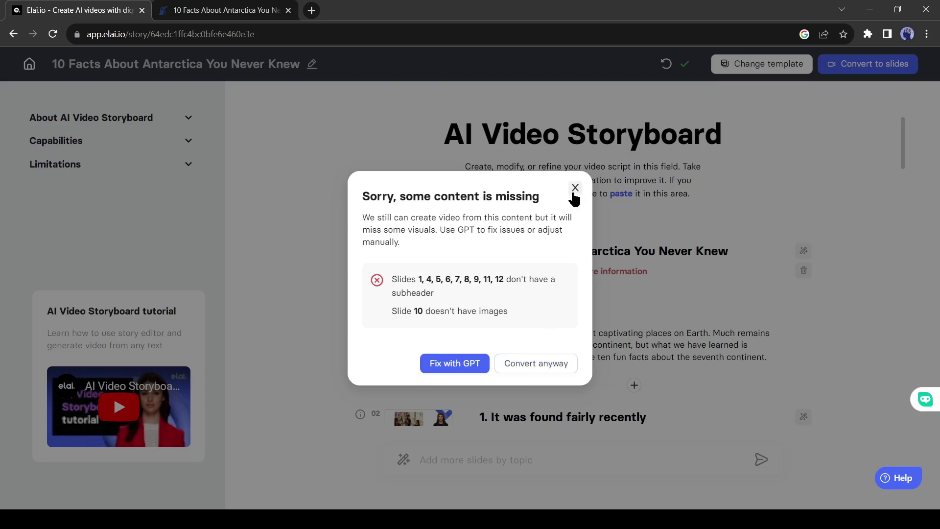
{"action": "left_click", "coordinate": [455, 363]}
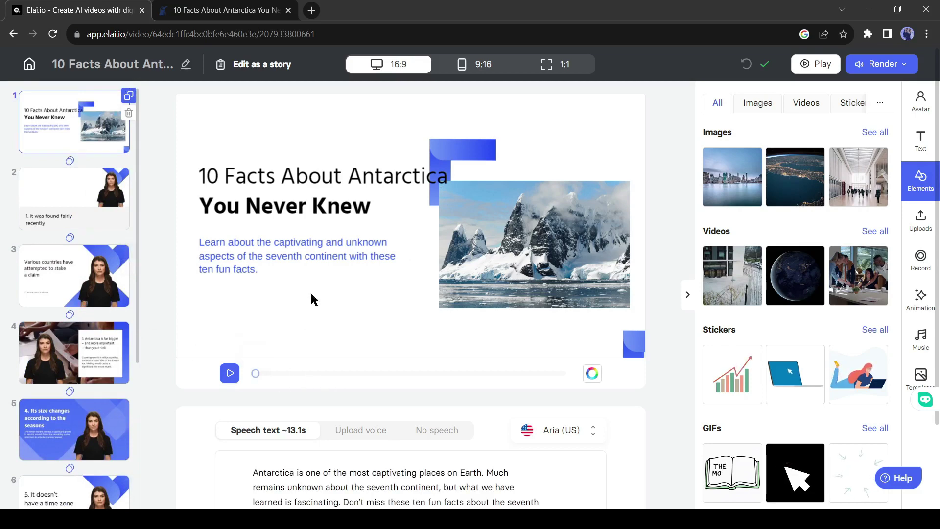
- Check slide 1's title, subtitle and image, then delete the snow mountain image
{"action": "left_click", "coordinate": [526, 229]}
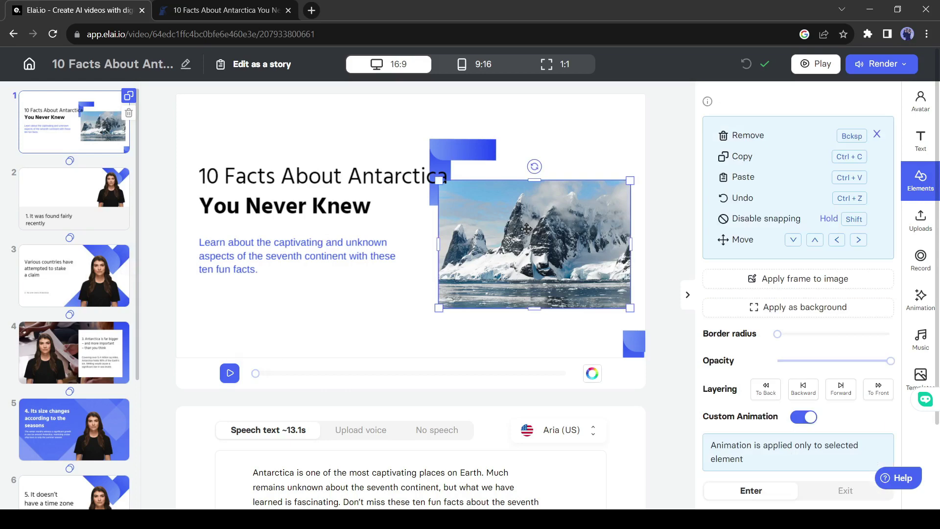
{"action": "left_click", "coordinate": [369, 290]}
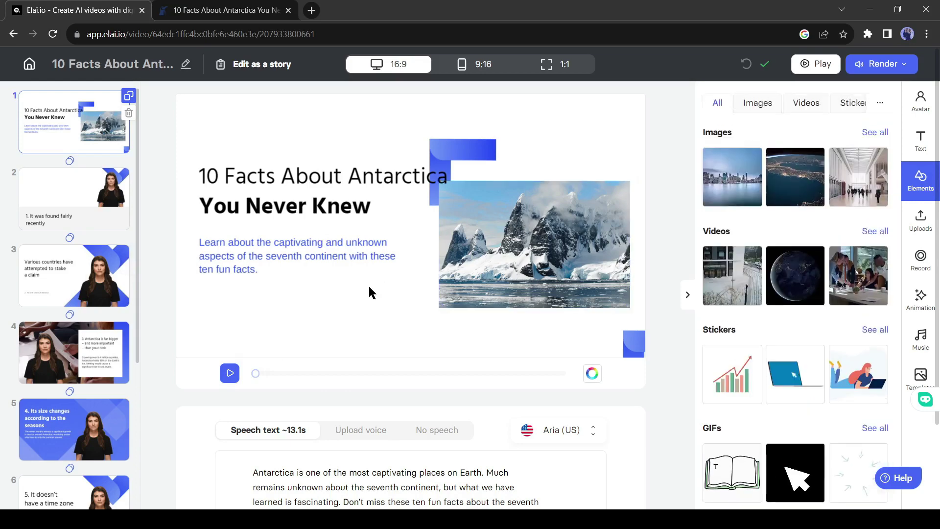
{"action": "left_click", "coordinate": [262, 246]}
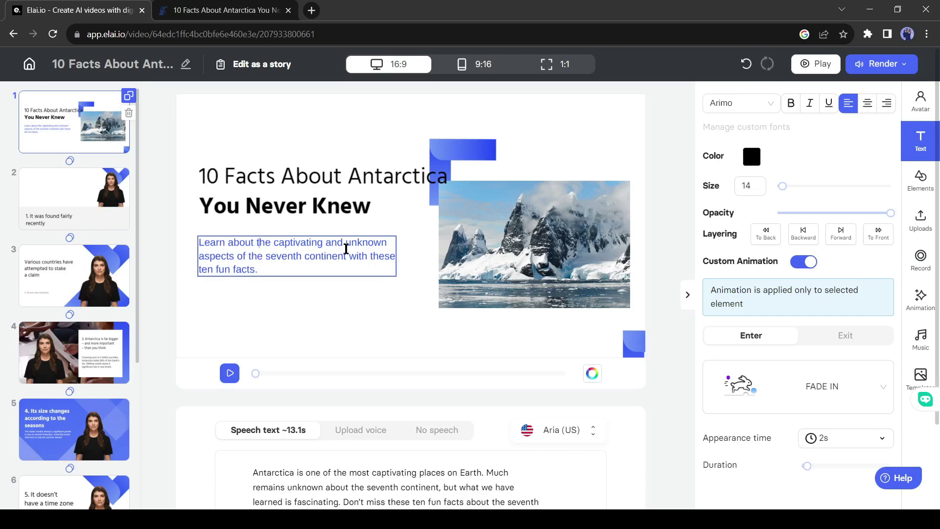
{"action": "left_click", "coordinate": [397, 280]}
{"action": "left_click", "coordinate": [354, 246]}
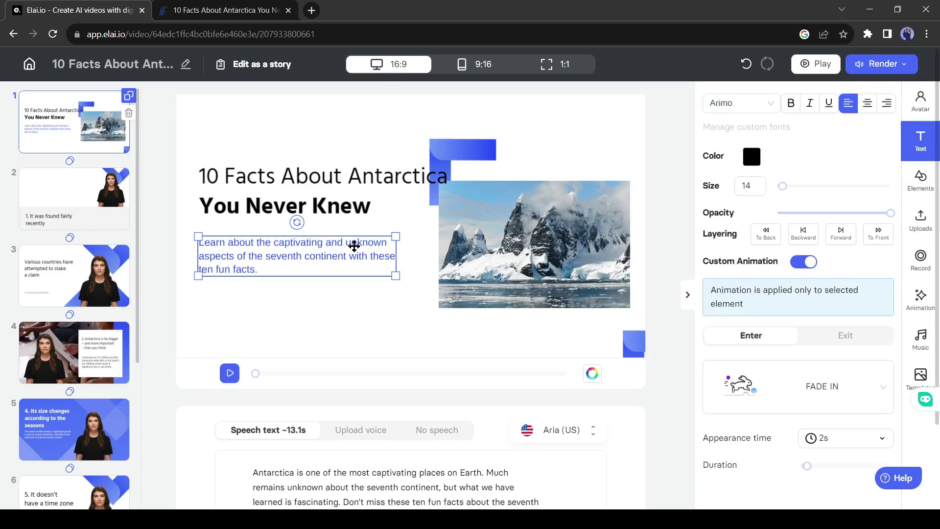
{"action": "left_click", "coordinate": [371, 220]}
{"action": "left_click", "coordinate": [319, 209]}
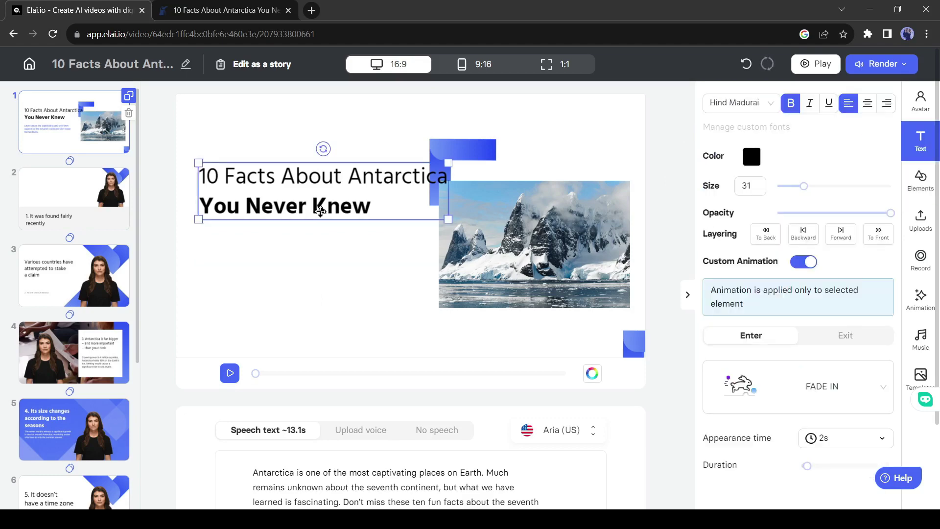
{"action": "left_click", "coordinate": [375, 251]}
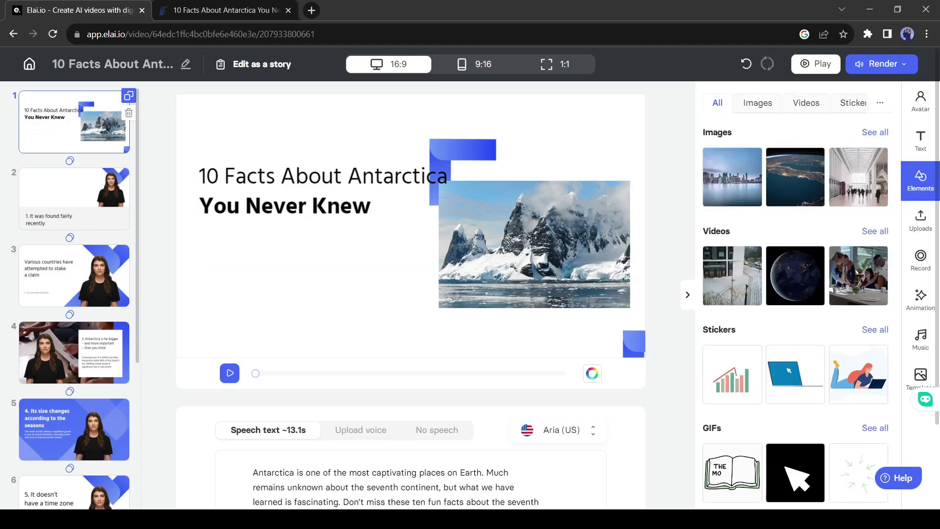
{"action": "left_click", "coordinate": [532, 238]}
{"action": "key", "text": "BackSpace"}
- Delete the blue corner shape from slide 1
{"action": "left_click", "coordinate": [806, 103]}
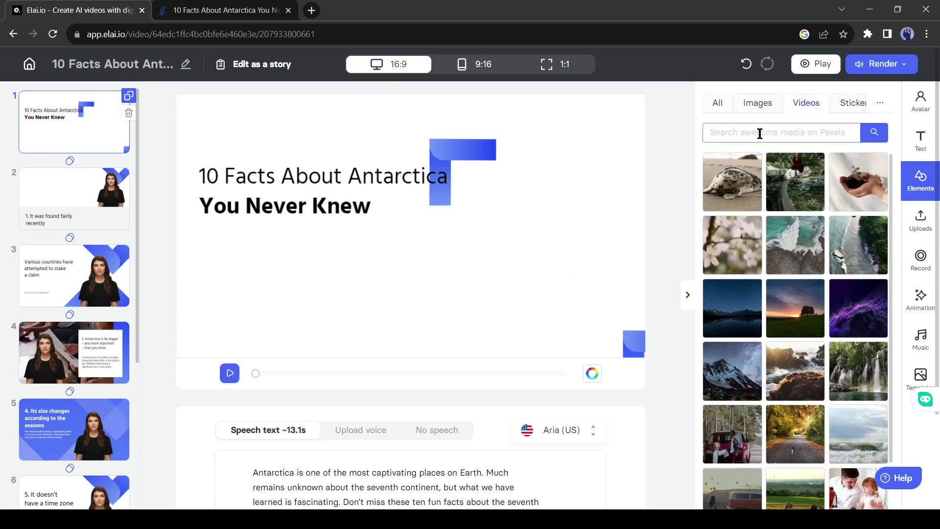
{"action": "double_click", "coordinate": [365, 174]}
{"action": "key", "text": "Escape"}
{"action": "left_click", "coordinate": [461, 153]}
{"action": "key", "text": "BackSpace"}
- Search stock videos for 'Antarctica' and add the aerial iceberg clip to slide 1
{"action": "left_click", "coordinate": [790, 128]}
{"action": "type", "text": "Antarctica"}
{"action": "key", "text": "Return"}
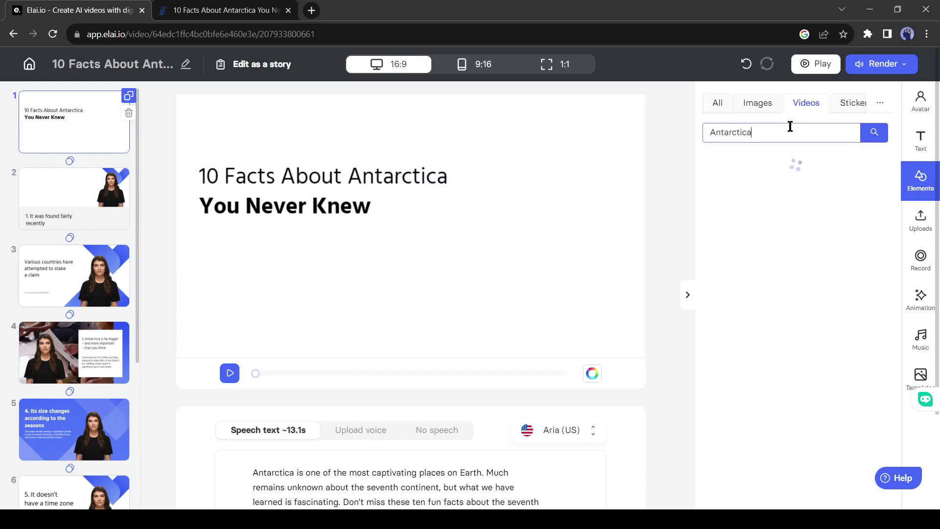
{"action": "scroll", "coordinate": [808, 319], "scroll_direction": "down", "scroll_amount": 2}
{"action": "scroll", "coordinate": [743, 210], "scroll_direction": "up", "scroll_amount": 2}
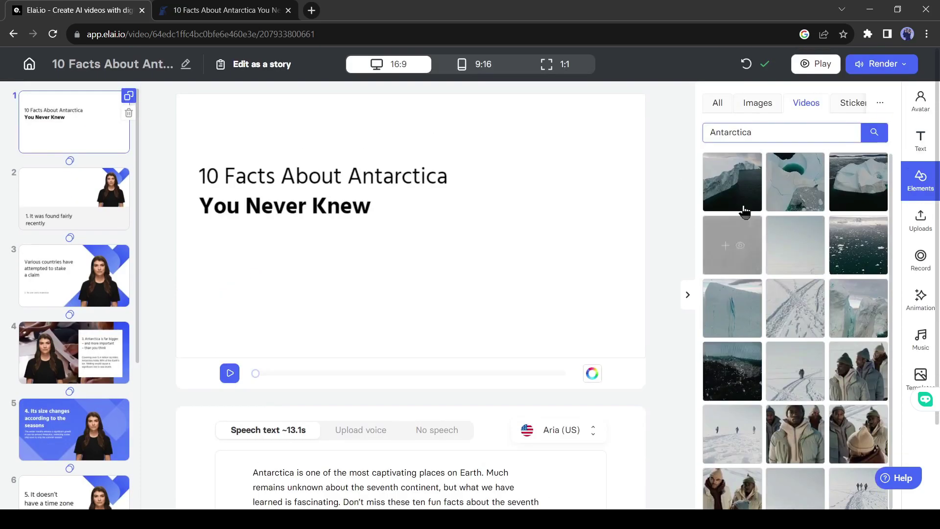
{"action": "left_click", "coordinate": [740, 181]}
{"action": "left_click", "coordinate": [648, 371]}
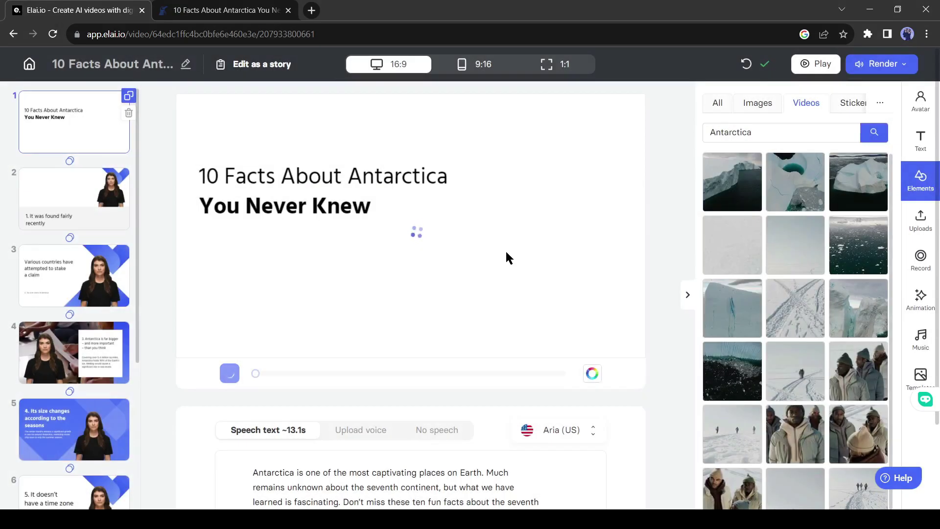
- Stretch the iceberg video to fill slide 1 and apply it as background
{"action": "left_click_drag", "start_coordinate": [447, 213], "coordinate": [470, 241]}
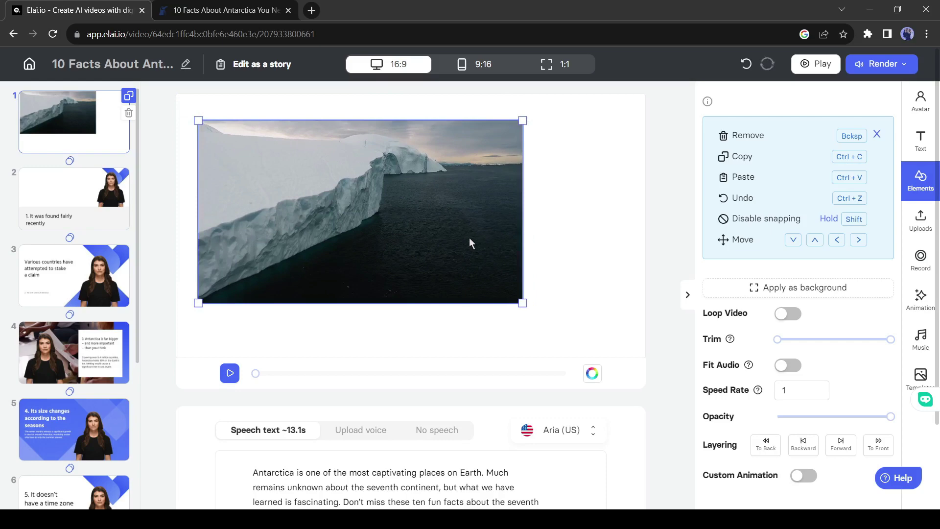
{"action": "left_click_drag", "start_coordinate": [522, 299], "coordinate": [618, 356]}
{"action": "left_click_drag", "start_coordinate": [502, 254], "coordinate": [481, 228]}
{"action": "left_click_drag", "start_coordinate": [618, 346], "coordinate": [645, 357]}
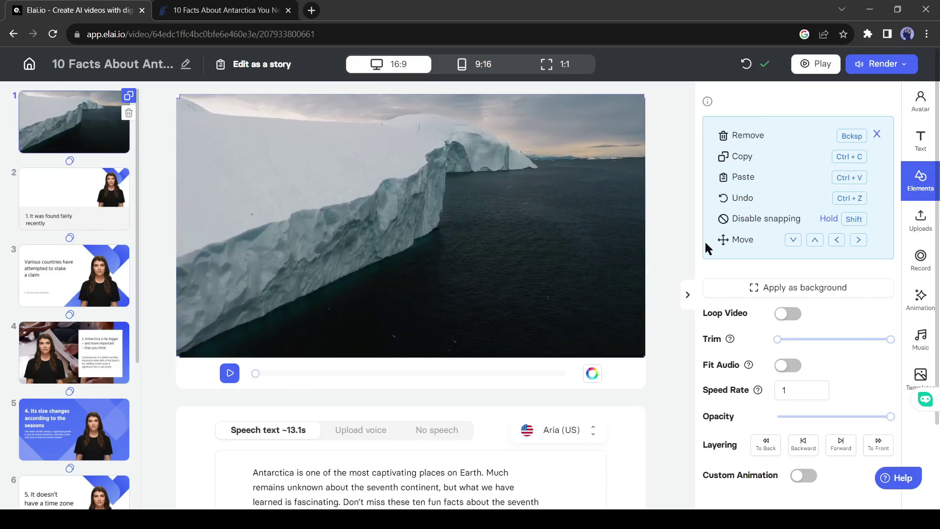
{"action": "left_click", "coordinate": [812, 287]}
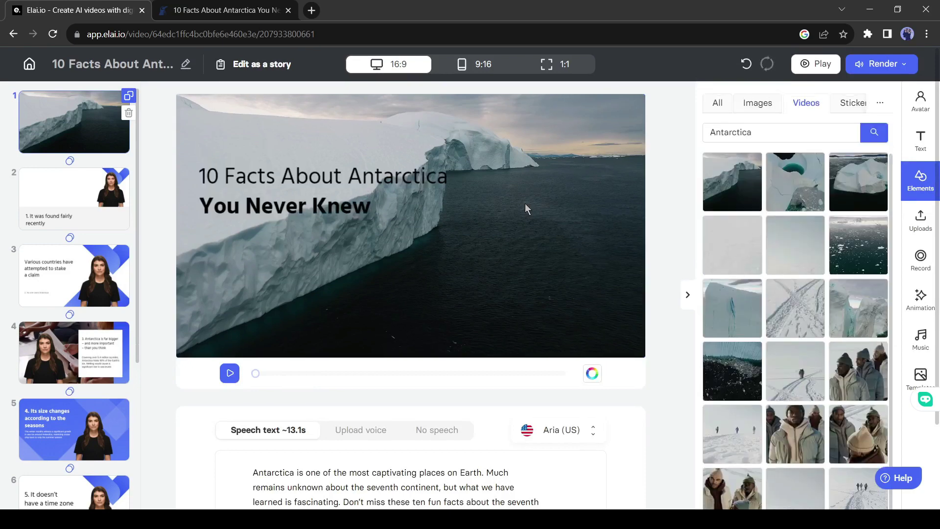
- Move slide 1's title toward the lower right and make it white
{"action": "left_click", "coordinate": [297, 200]}
{"action": "left_click_drag", "start_coordinate": [312, 193], "coordinate": [451, 298]}
{"action": "left_click", "coordinate": [752, 157]}
{"action": "left_click", "coordinate": [902, 201]}
{"action": "left_click", "coordinate": [556, 232]}
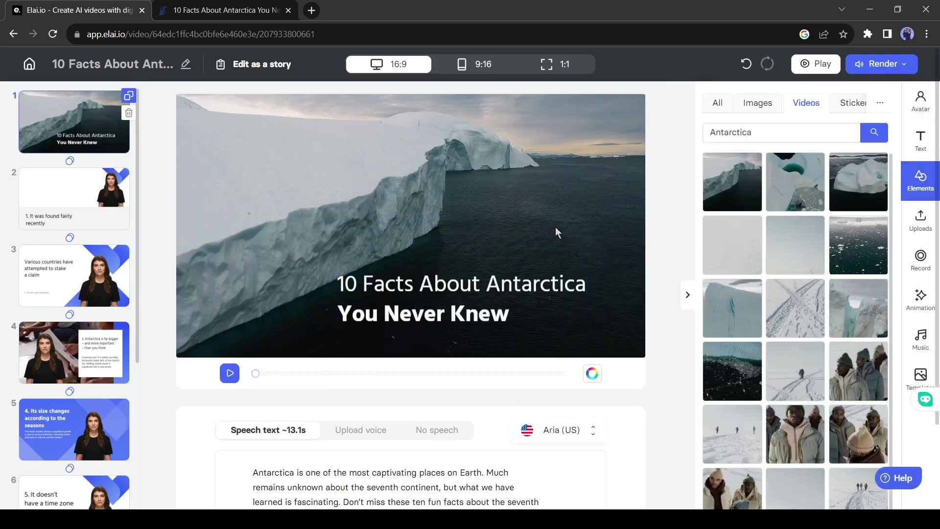
{"action": "left_click", "coordinate": [466, 305]}
{"action": "left_click", "coordinate": [592, 373]}
{"action": "left_click", "coordinate": [588, 221]}
{"action": "left_click", "coordinate": [477, 308]}
{"action": "scroll", "coordinate": [812, 380], "scroll_direction": "down", "scroll_amount": 2}
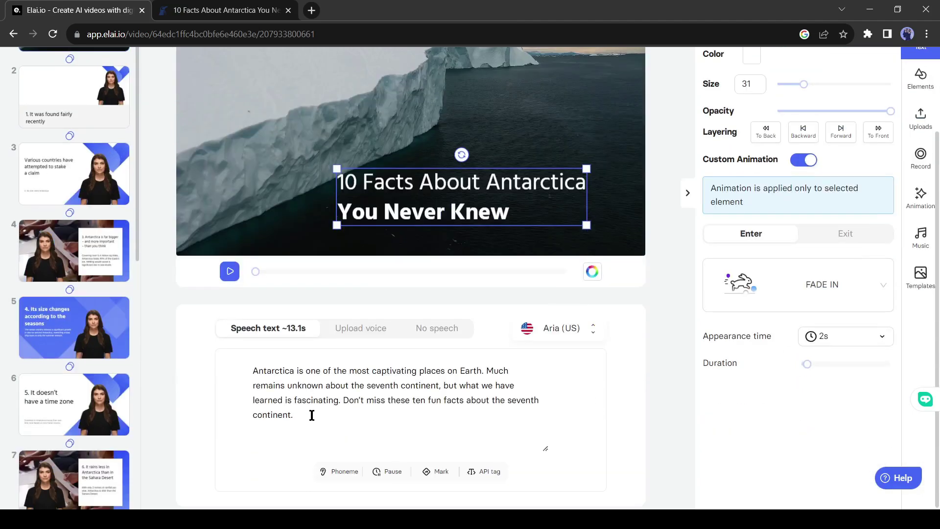
{"action": "scroll", "coordinate": [311, 415], "scroll_direction": "up", "scroll_amount": 2}
{"action": "left_click", "coordinate": [69, 195]}
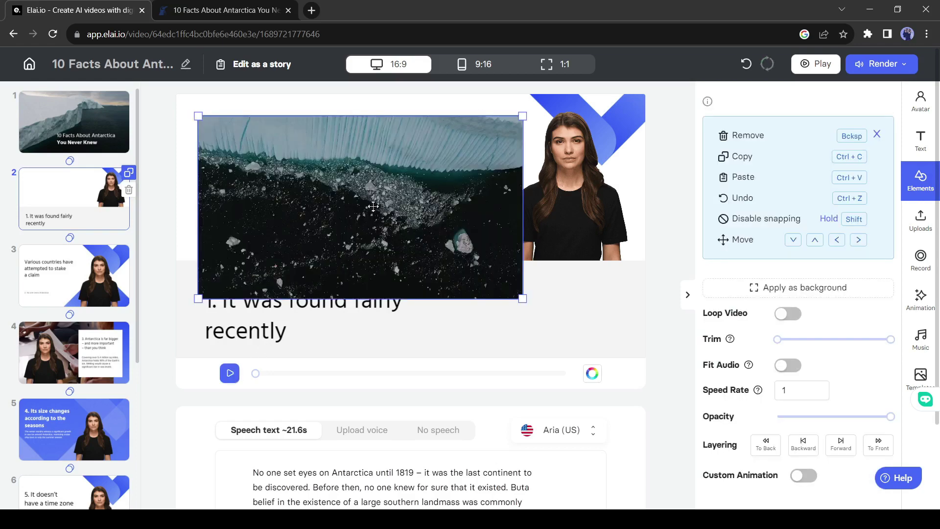
- Apply the icy-shore video as slide 2's background
{"action": "left_click", "coordinate": [794, 286]}
{"action": "left_click", "coordinate": [565, 198]}
{"action": "left_click", "coordinate": [409, 245]}
- Delete slide 2's title text and grey lower panel
{"action": "left_click", "coordinate": [411, 302]}
{"action": "key", "text": "Delete"}
{"action": "left_click", "coordinate": [411, 245]}
{"action": "key", "text": "Delete"}
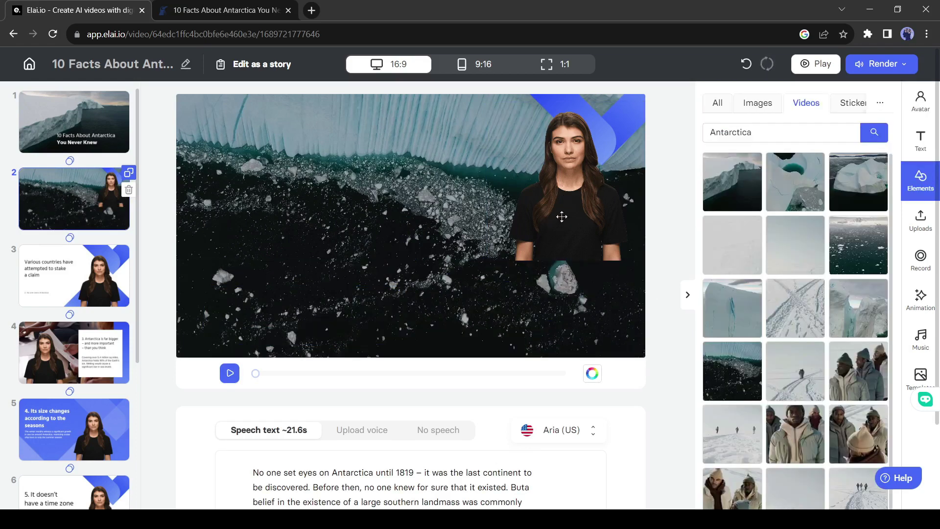
{"action": "left_click", "coordinate": [567, 201]}
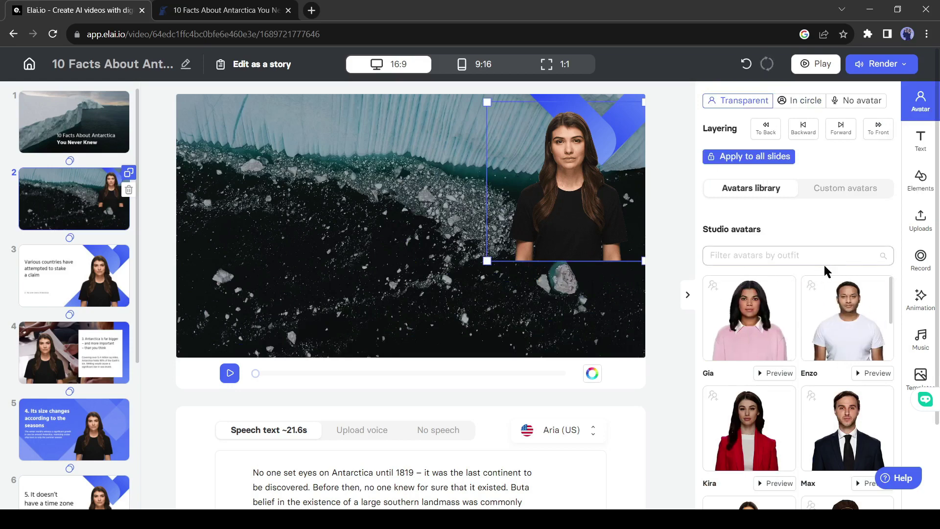
- Enlarge slide 2's avatar and centre it on the slide's bottom edge
{"action": "scroll", "coordinate": [823, 263], "scroll_direction": "down", "scroll_amount": 3}
{"action": "scroll", "coordinate": [782, 315], "scroll_direction": "down", "scroll_amount": 3}
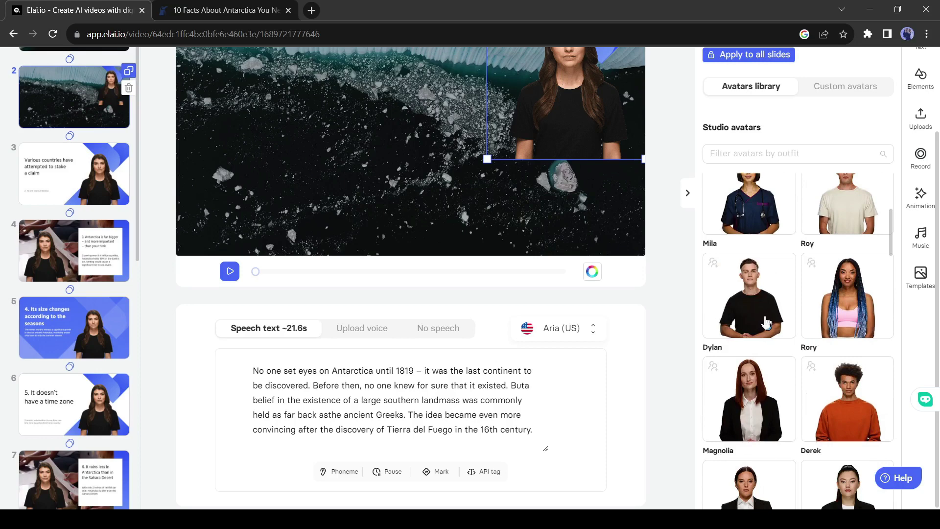
{"action": "scroll", "coordinate": [747, 315], "scroll_direction": "down", "scroll_amount": 4}
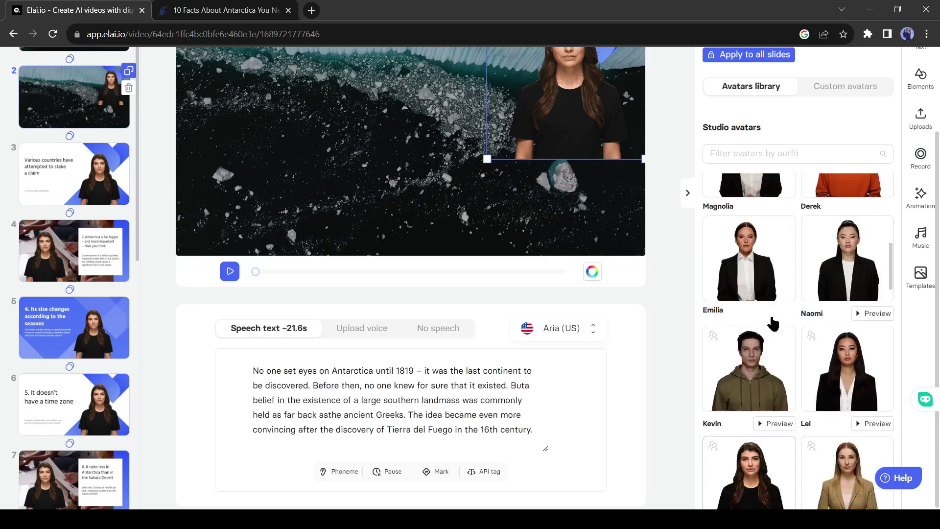
{"action": "scroll", "coordinate": [818, 325], "scroll_direction": "down", "scroll_amount": 3}
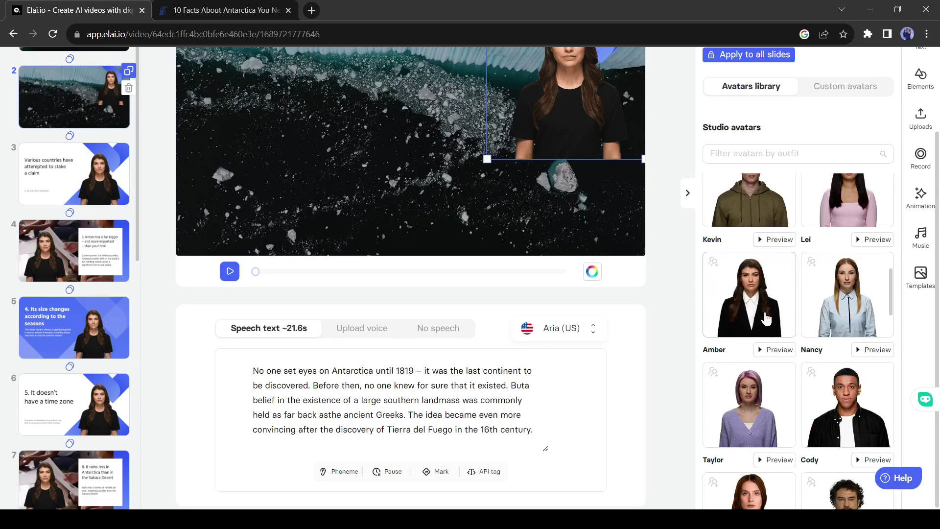
{"action": "scroll", "coordinate": [766, 318], "scroll_direction": "up", "scroll_amount": 10}
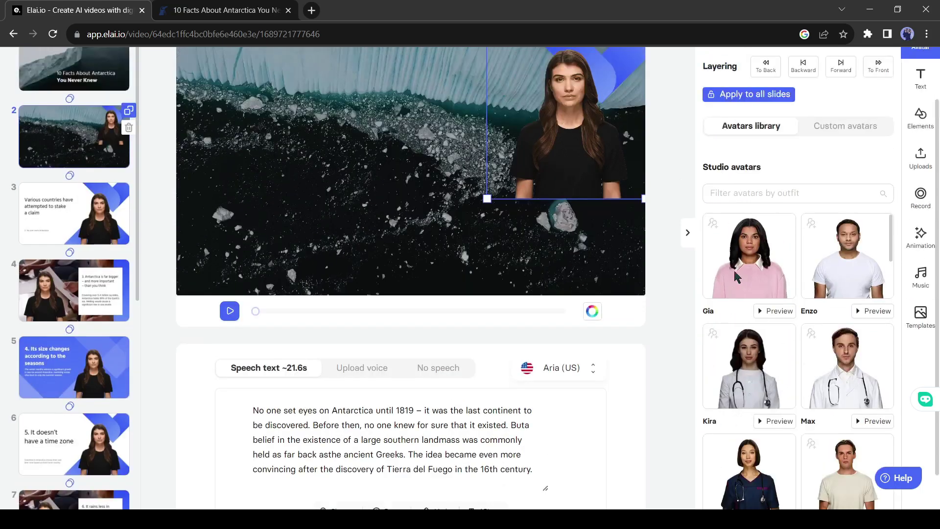
{"action": "scroll", "coordinate": [734, 276], "scroll_direction": "up", "scroll_amount": 2}
{"action": "left_click_drag", "start_coordinate": [576, 191], "coordinate": [559, 289]}
{"action": "left_click_drag", "start_coordinate": [472, 199], "coordinate": [402, 91]}
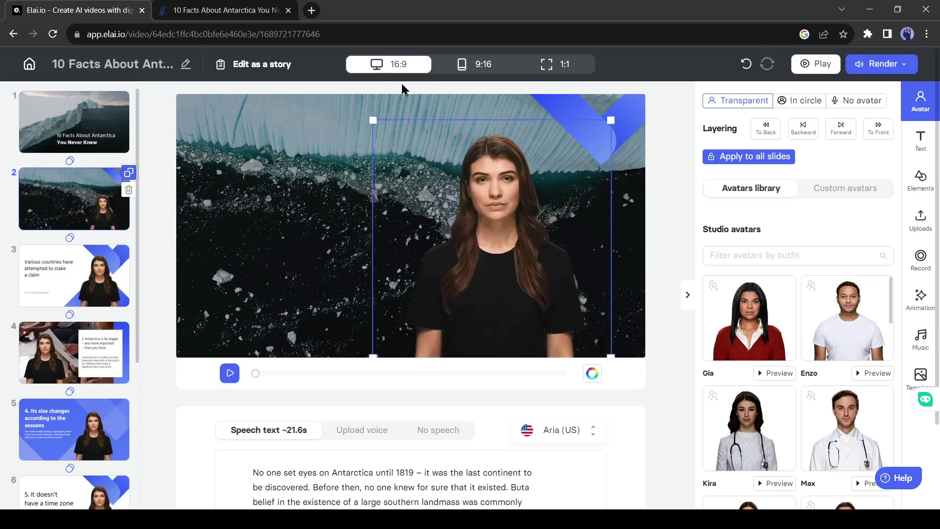
{"action": "left_click_drag", "start_coordinate": [507, 202], "coordinate": [520, 199]}
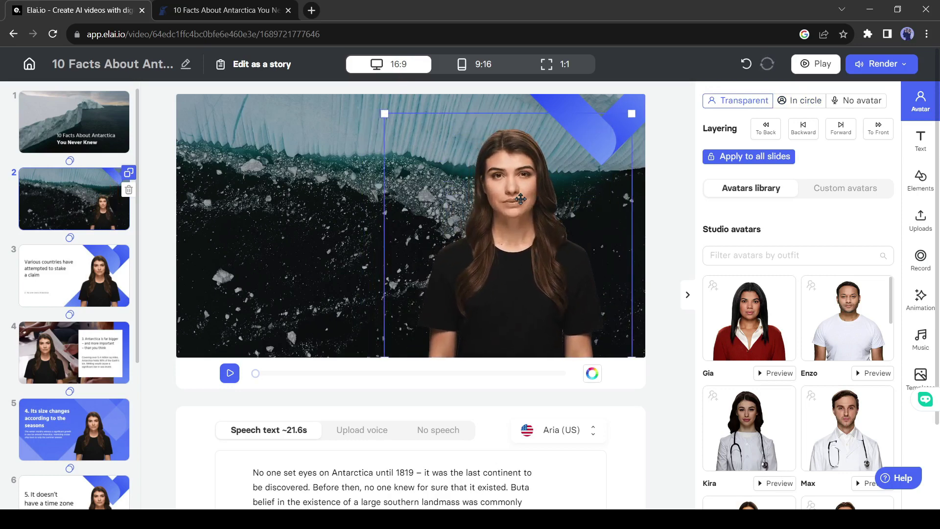
- On slide 4, delete the heading and white box and apply the floating iceberg video as background
{"action": "left_click", "coordinate": [56, 363]}
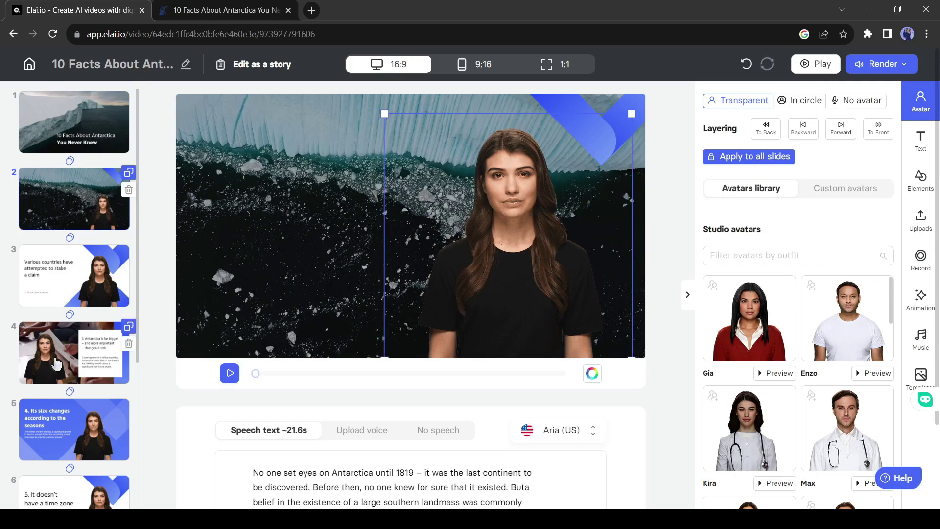
{"action": "left_click", "coordinate": [555, 194]}
{"action": "key", "text": "Delete"}
{"action": "left_click", "coordinate": [541, 185]}
{"action": "key", "text": "Delete"}
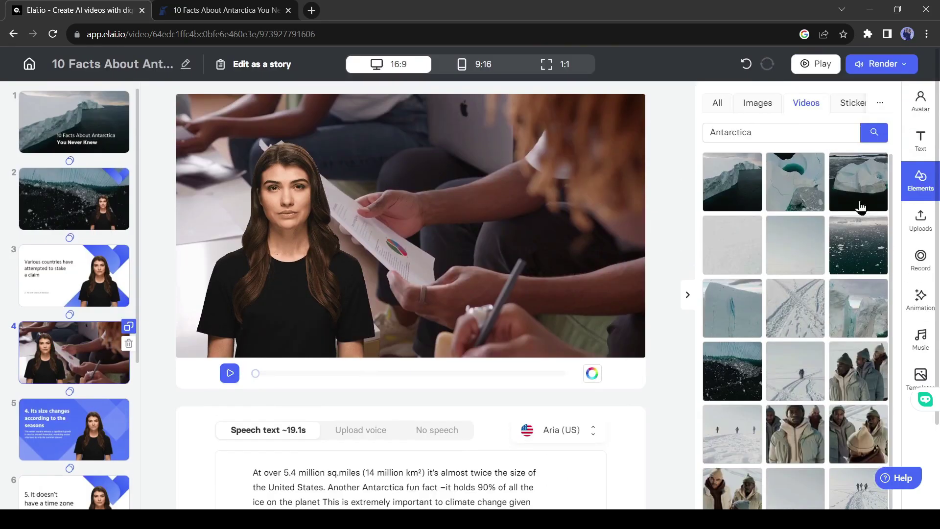
{"action": "left_click", "coordinate": [860, 201]}
{"action": "left_click", "coordinate": [656, 373]}
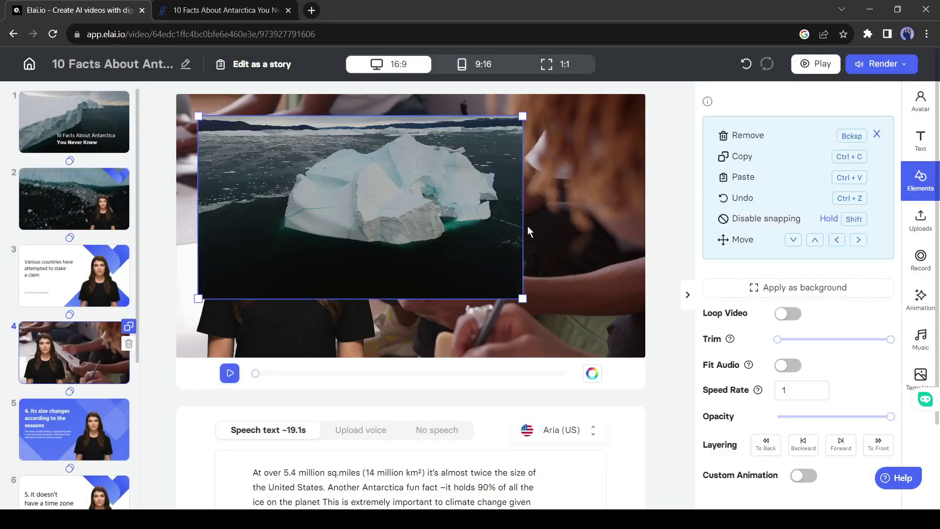
{"action": "left_click", "coordinate": [834, 294]}
- Apply a grey ice-floe Antarctica stock image as slide 3's background
{"action": "left_click", "coordinate": [55, 284]}
{"action": "left_click", "coordinate": [757, 103]}
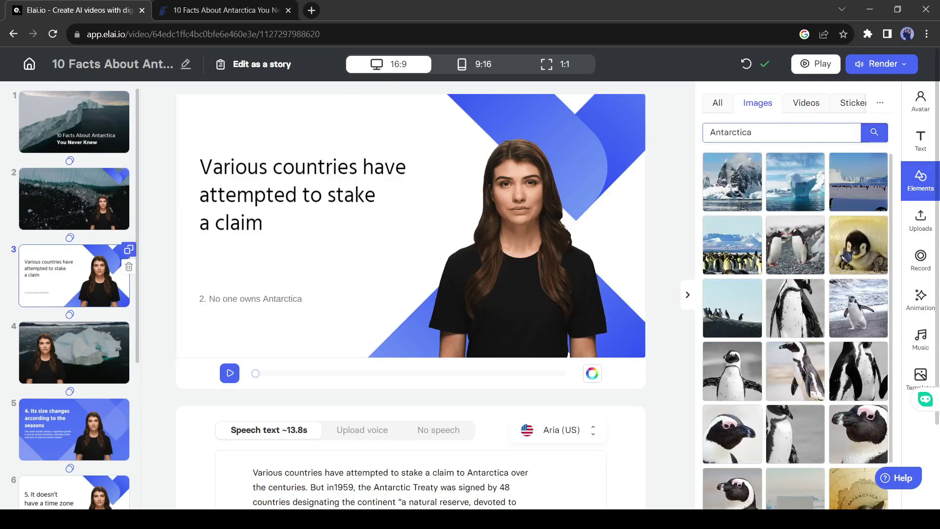
{"action": "left_click", "coordinate": [858, 181]}
{"action": "left_click", "coordinate": [671, 185]}
{"action": "left_click", "coordinate": [836, 308]}
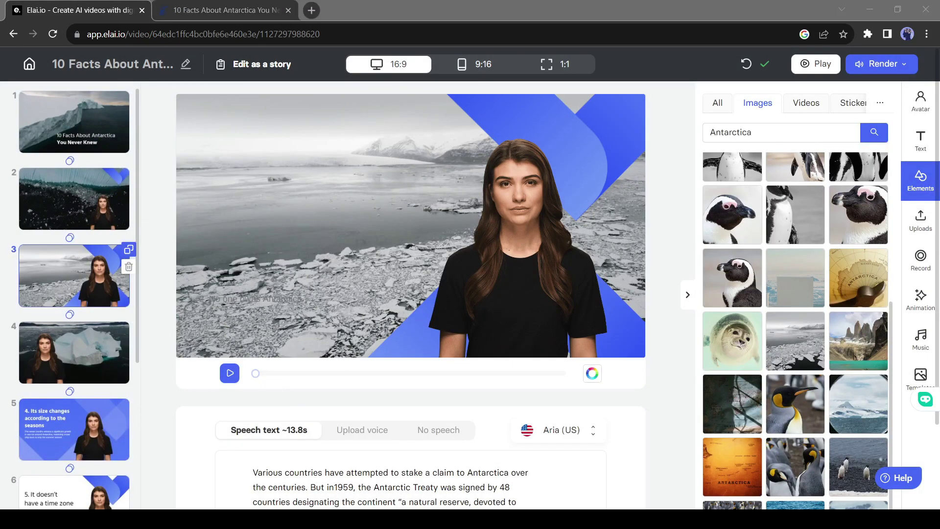
{"action": "scroll", "coordinate": [308, 445], "scroll_direction": "down", "scroll_amount": 2}
{"action": "scroll", "coordinate": [78, 205], "scroll_direction": "up", "scroll_amount": 2}
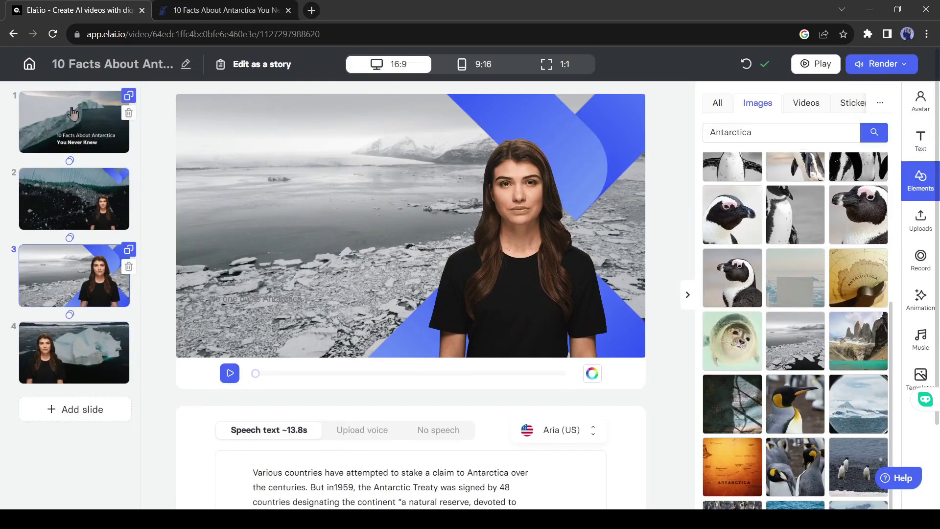
{"action": "left_click", "coordinate": [92, 135]}
- Apply the Aria (English-US) voice to every female avatar, then start a video preview
{"action": "scroll", "coordinate": [316, 414], "scroll_direction": "down", "scroll_amount": 1}
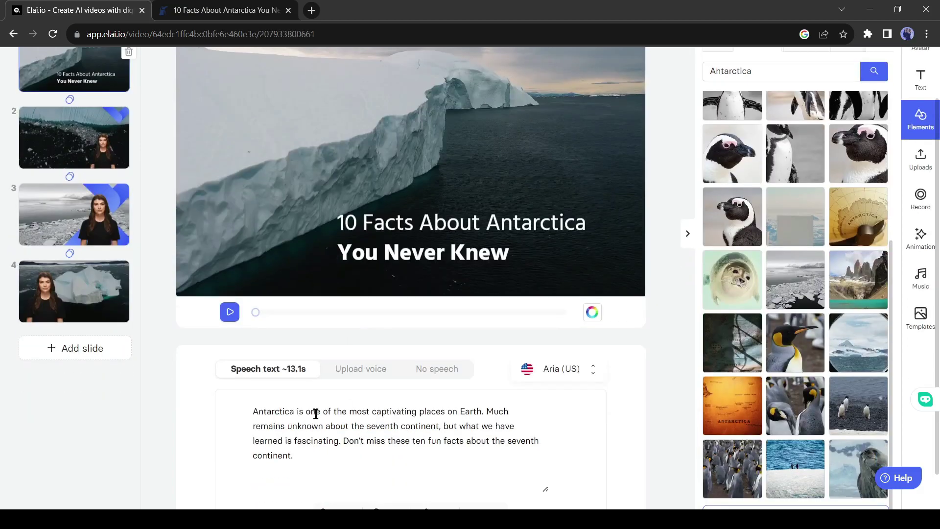
{"action": "left_click", "coordinate": [565, 371]}
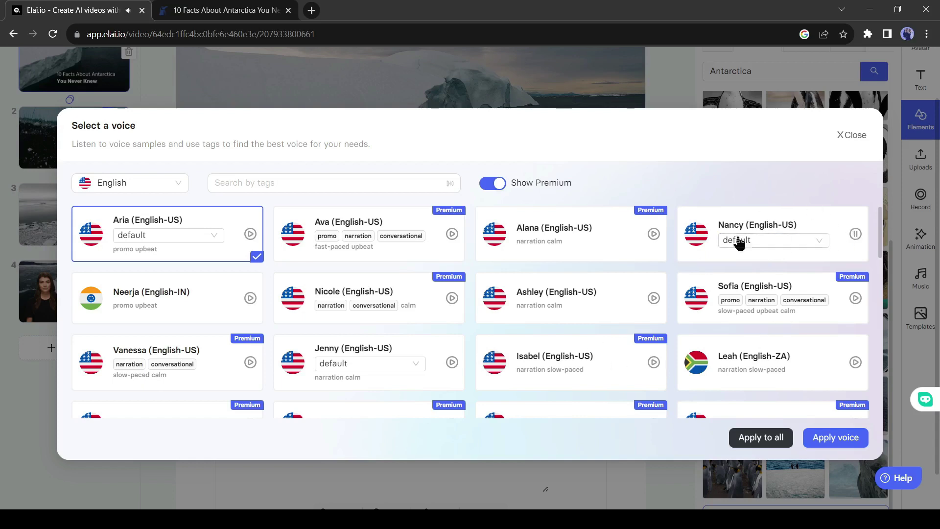
{"action": "left_click", "coordinate": [771, 443]}
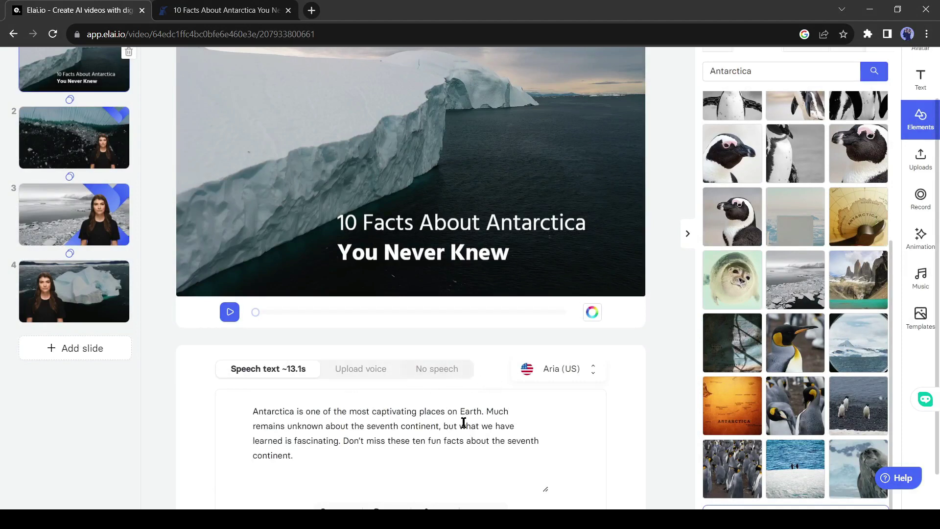
{"action": "scroll", "coordinate": [463, 422], "scroll_direction": "up", "scroll_amount": 2}
{"action": "left_click", "coordinate": [815, 64]}
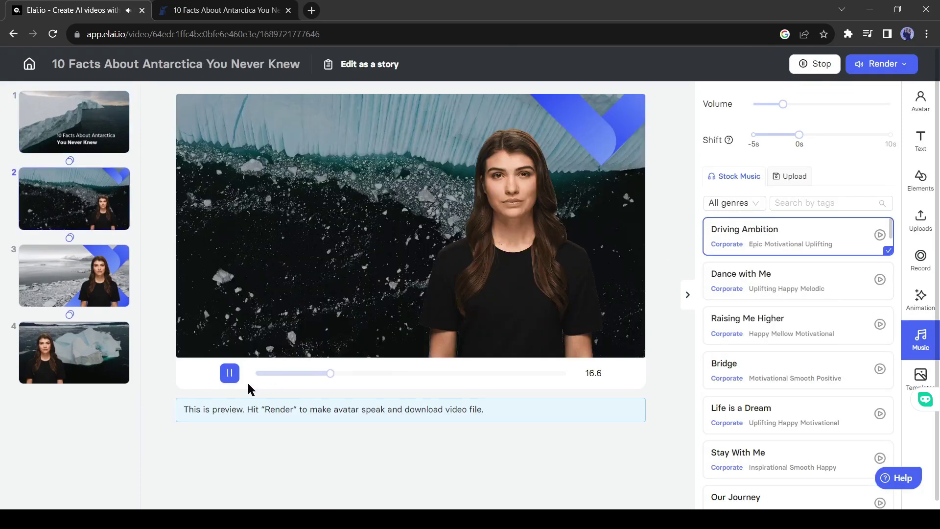
- Stop the preview and start rendering the video at 1080p
{"action": "left_click", "coordinate": [229, 373]}
{"action": "left_click", "coordinate": [881, 64]}
{"action": "left_click", "coordinate": [816, 317]}
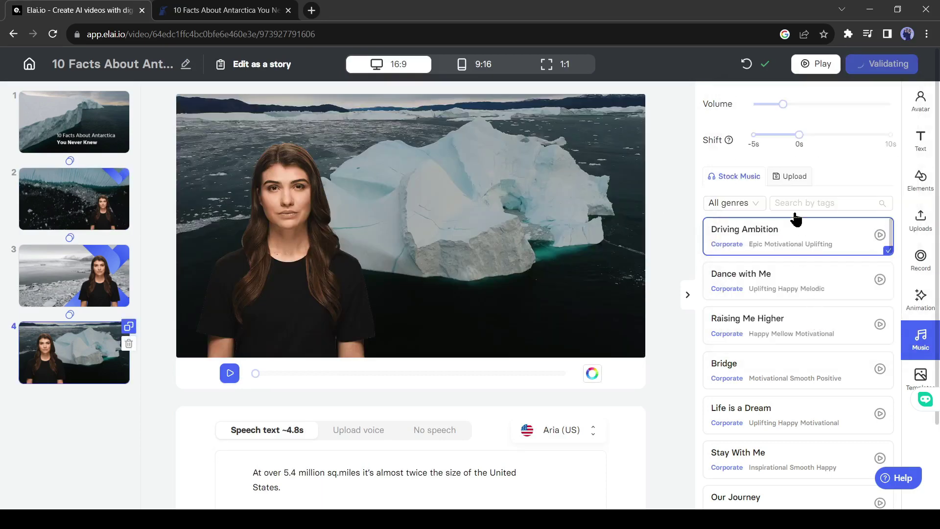
{"action": "left_click", "coordinate": [881, 67]}
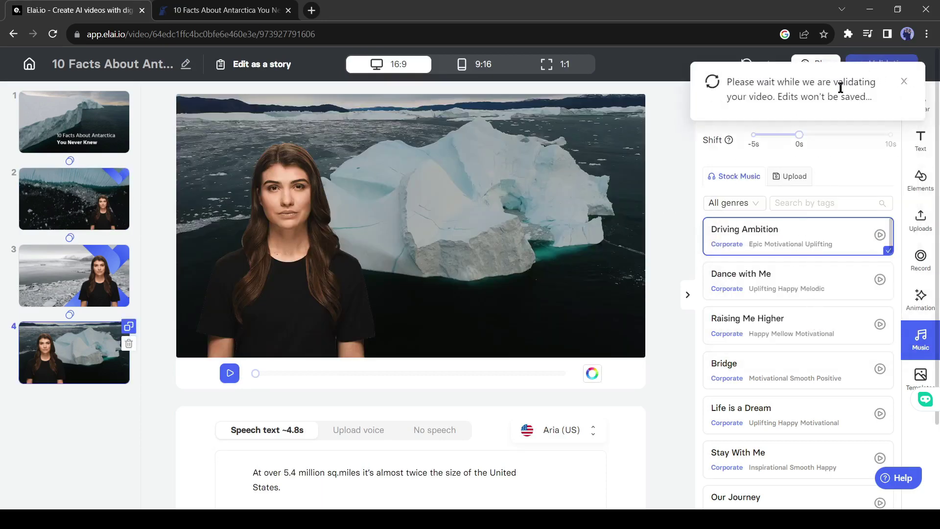